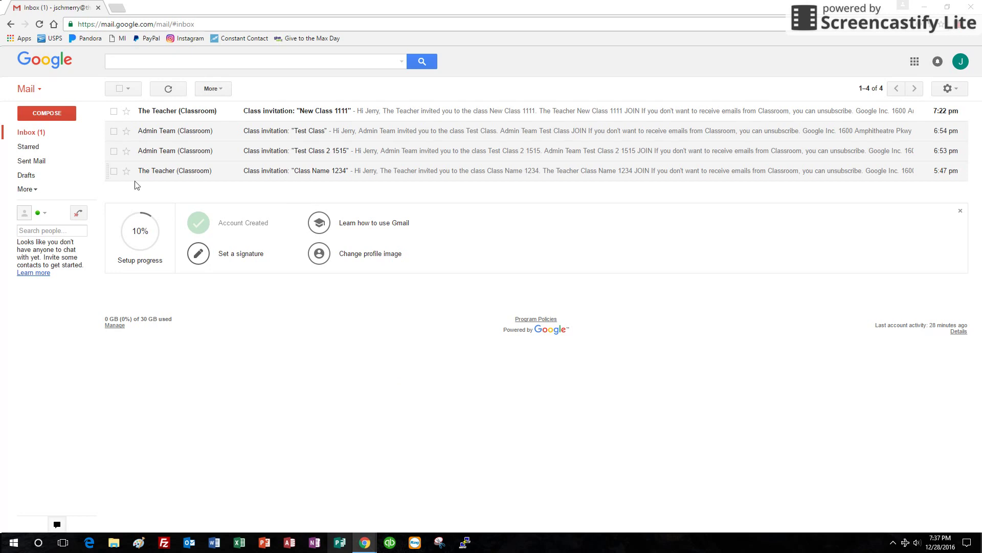
- Check which account is signed in and read the Classroom invitation email for New Class 1111
{"action": "left_click", "coordinate": [960, 62]}
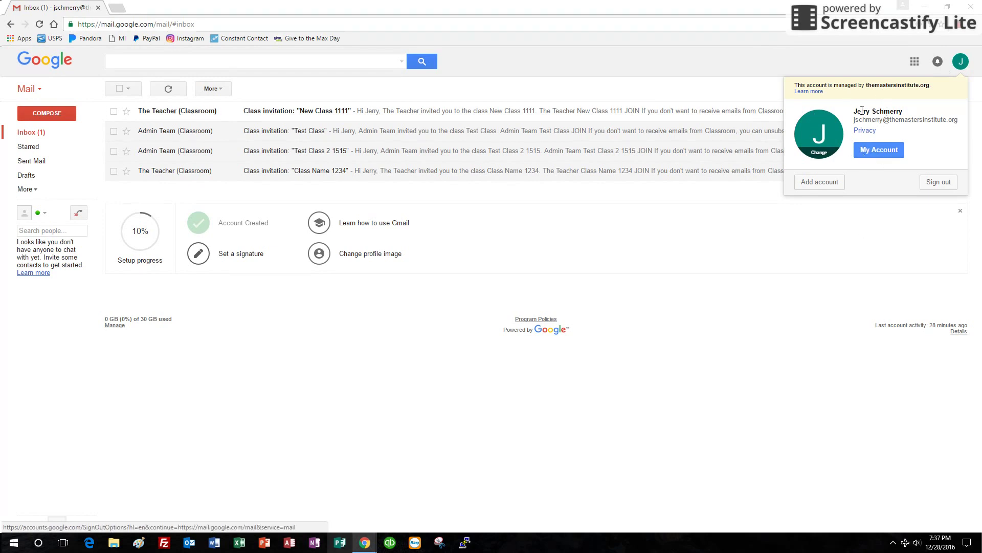
{"action": "left_click", "coordinate": [842, 221]}
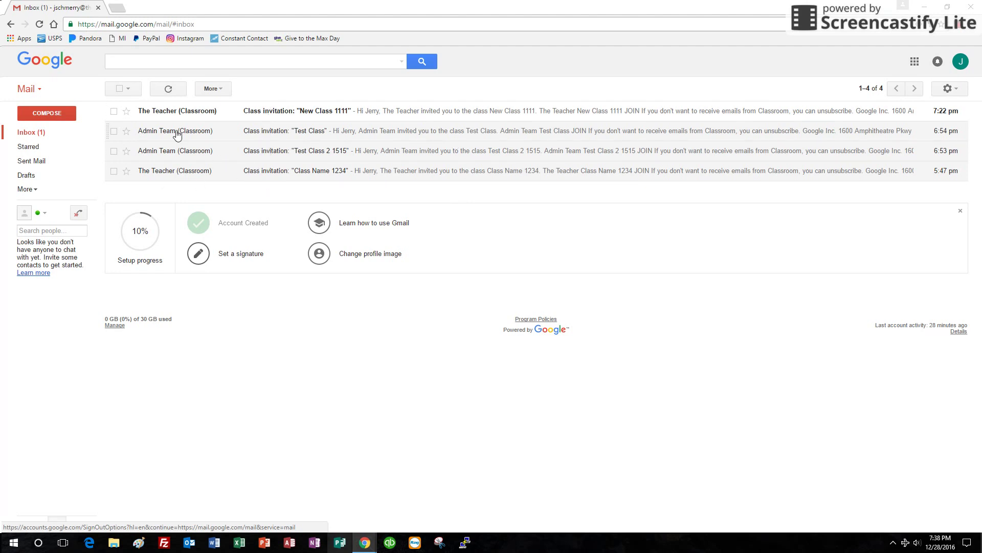
{"action": "left_click", "coordinate": [177, 112]}
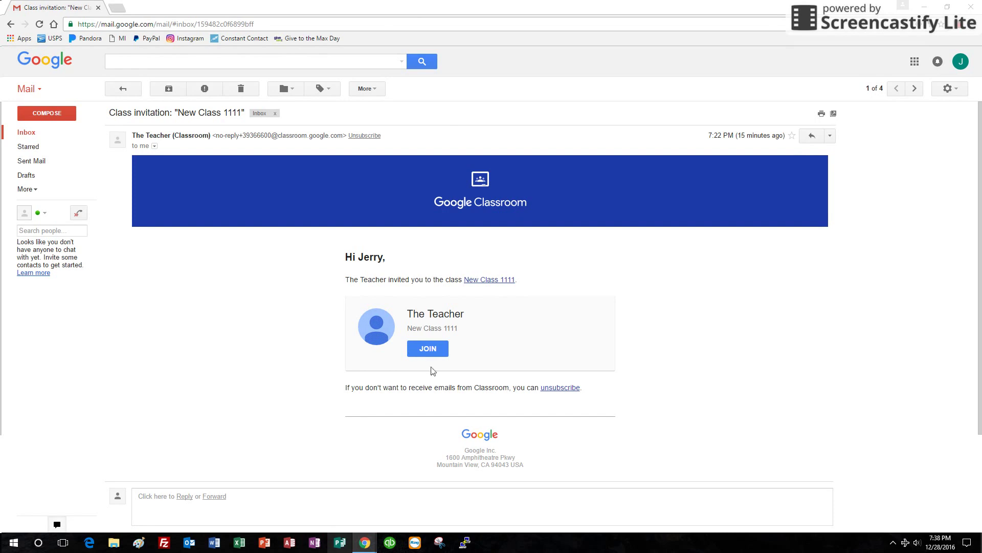
{"action": "left_click", "coordinate": [16, 135]}
- Open classroom.google.com in a new browser tab and join New Class 1111
{"action": "left_click", "coordinate": [117, 8]}
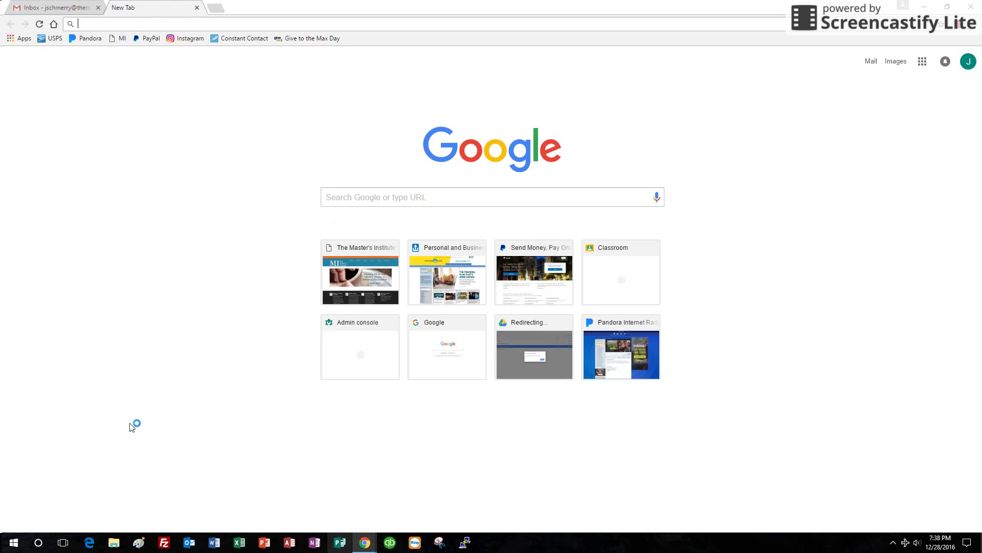
{"action": "type", "text": "classroom.google.com"}
{"action": "key", "text": "Return"}
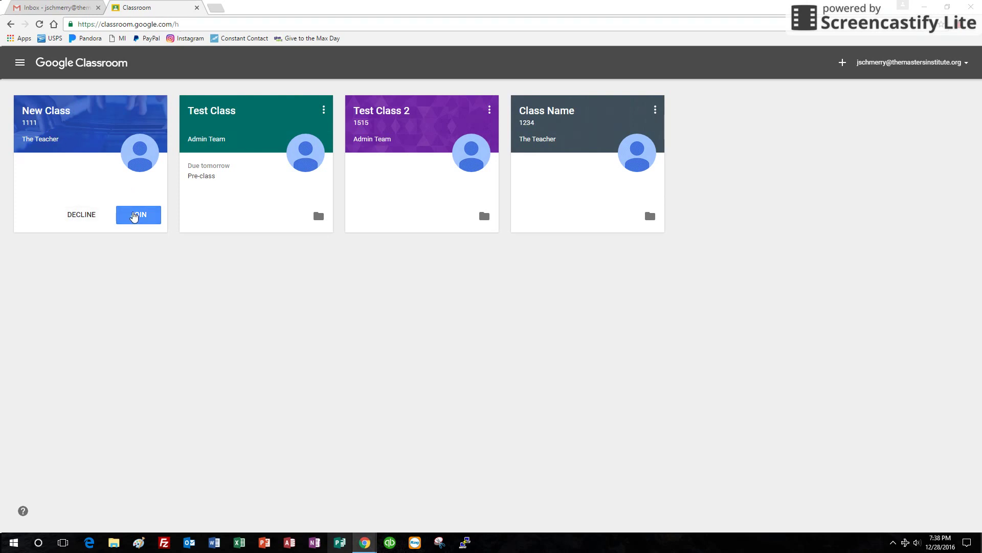
{"action": "left_click", "coordinate": [137, 214]}
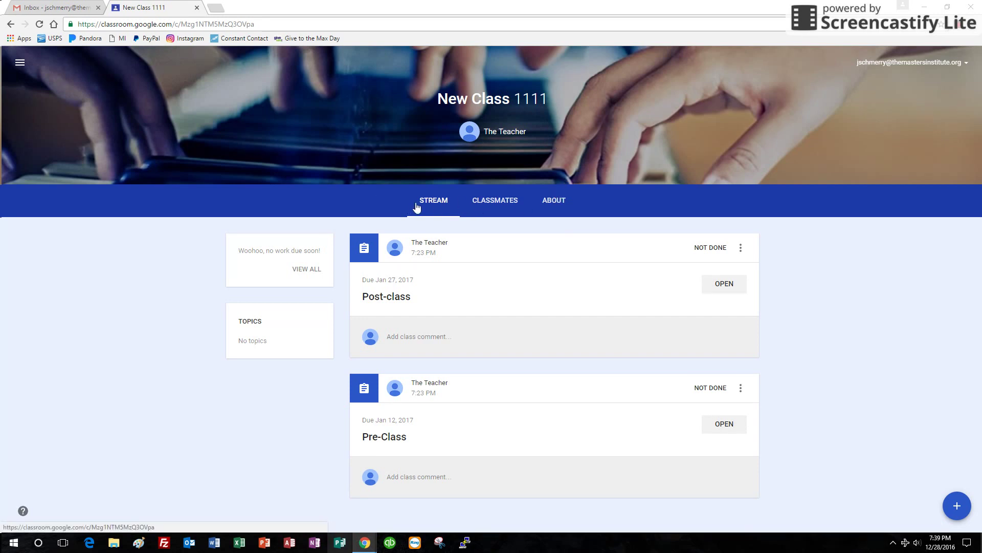
- Look through the About and Classmates pages of New Class 1111
{"action": "left_click", "coordinate": [557, 204]}
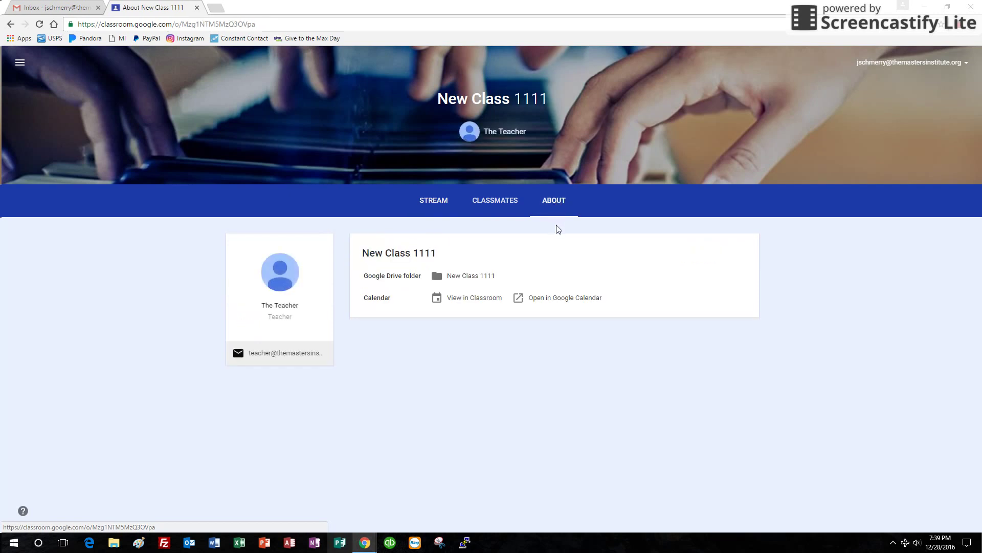
{"action": "left_click", "coordinate": [499, 199]}
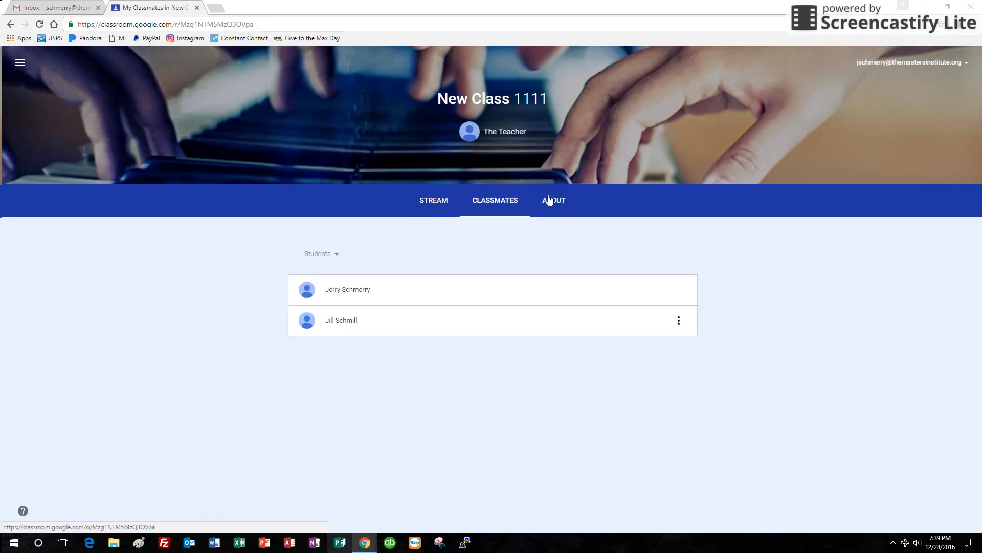
{"action": "left_click", "coordinate": [549, 200]}
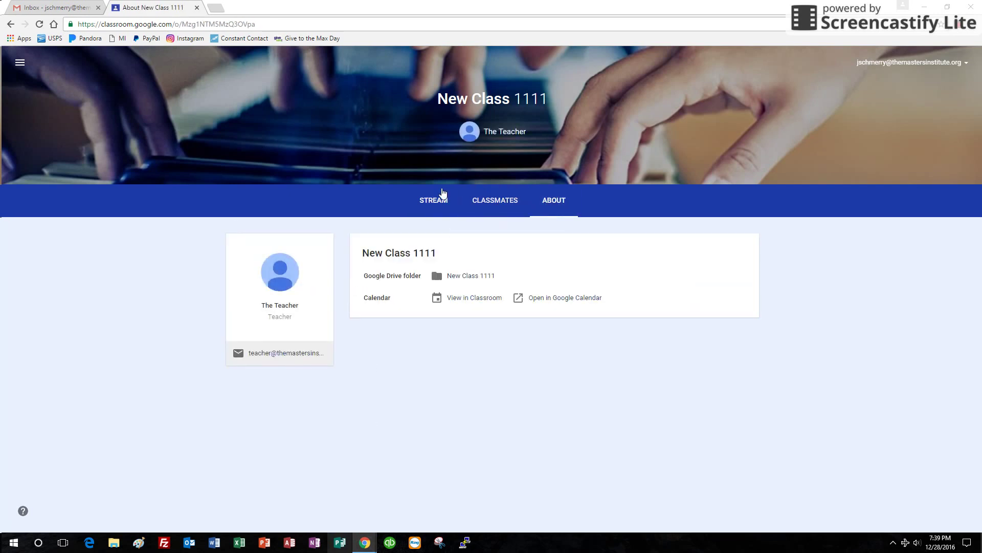
{"action": "left_click", "coordinate": [436, 203]}
{"action": "left_click", "coordinate": [506, 201]}
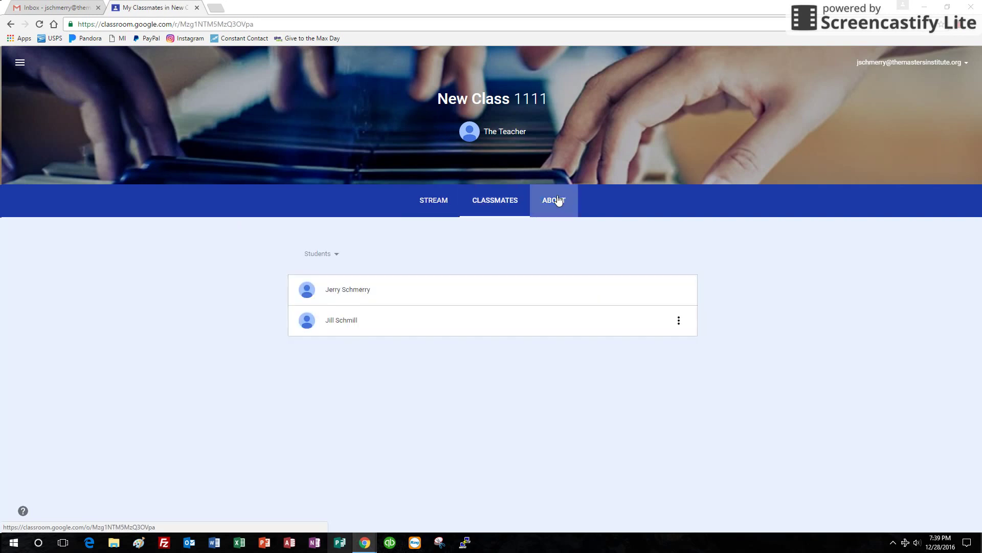
{"action": "left_click", "coordinate": [556, 200]}
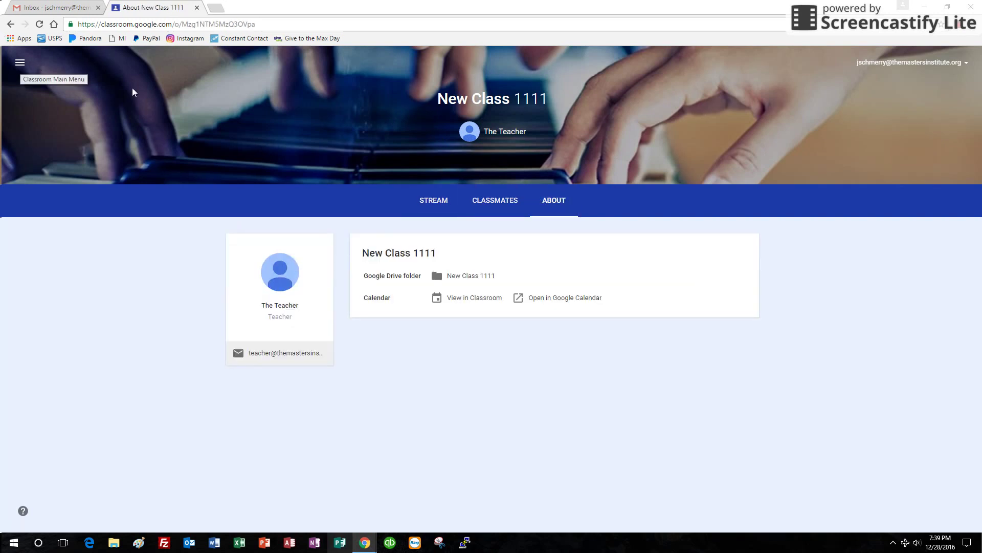
- View the list of enrolled classes in the Classroom navigation and return to the overview of all classes
{"action": "left_click", "coordinate": [13, 62]}
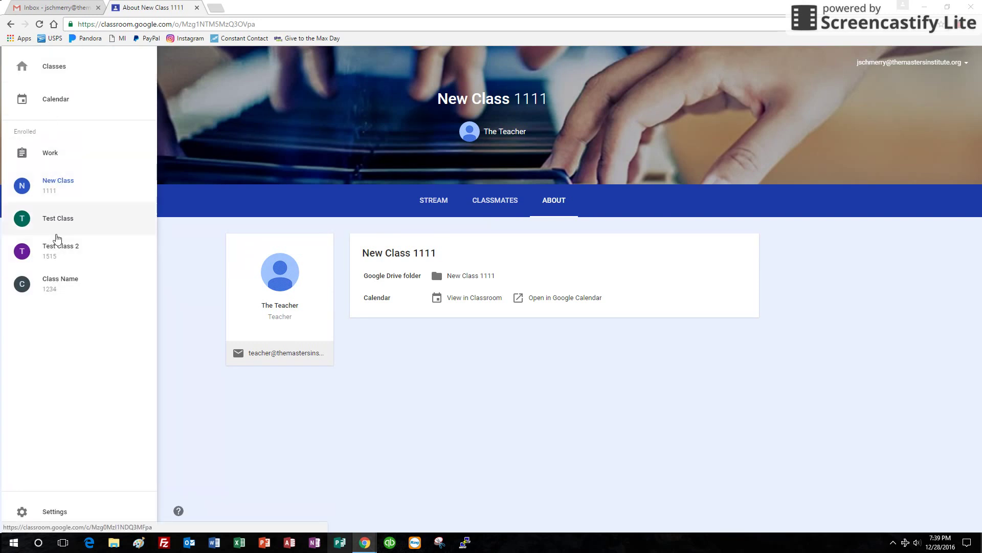
{"action": "left_click", "coordinate": [180, 278]}
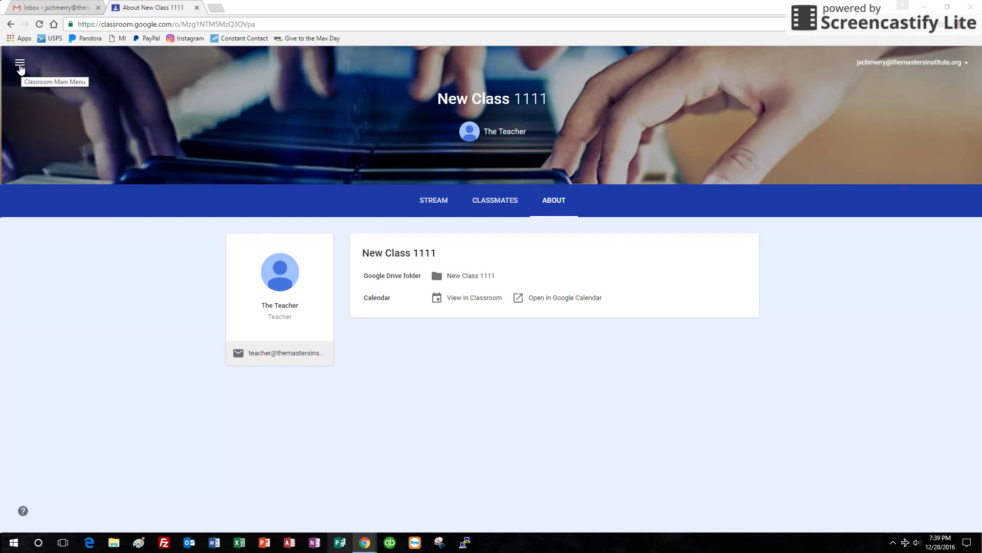
{"action": "left_click", "coordinate": [20, 65]}
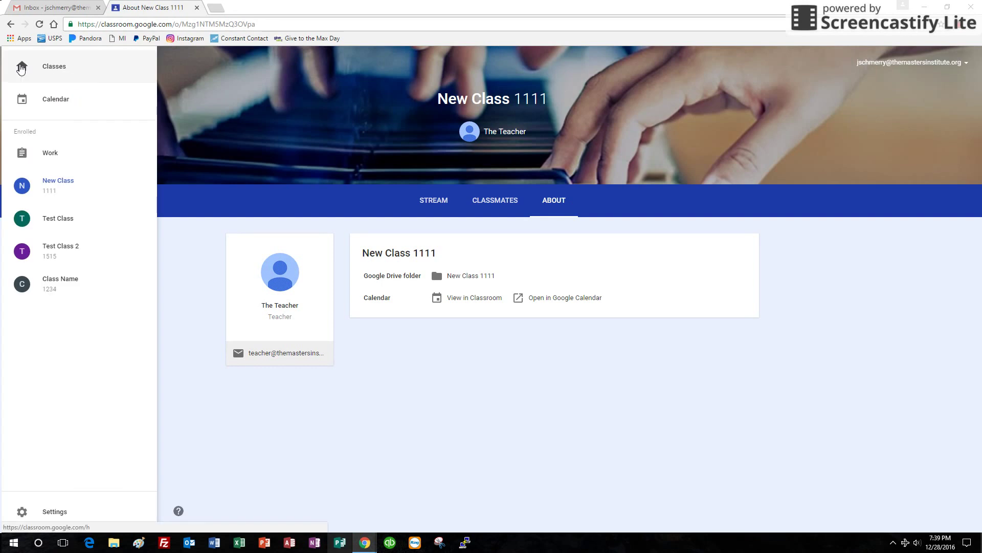
{"action": "left_click", "coordinate": [68, 69]}
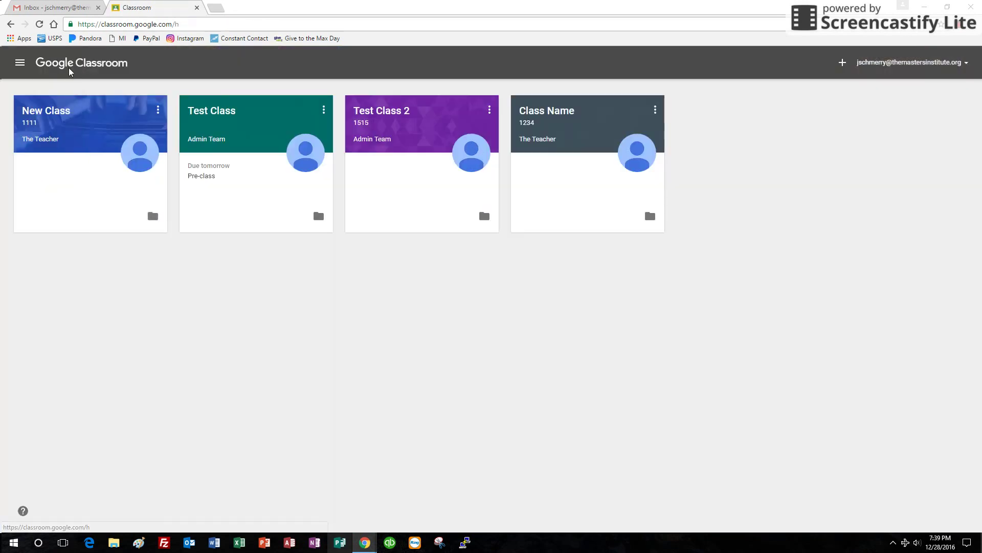
{"action": "left_click", "coordinate": [20, 64]}
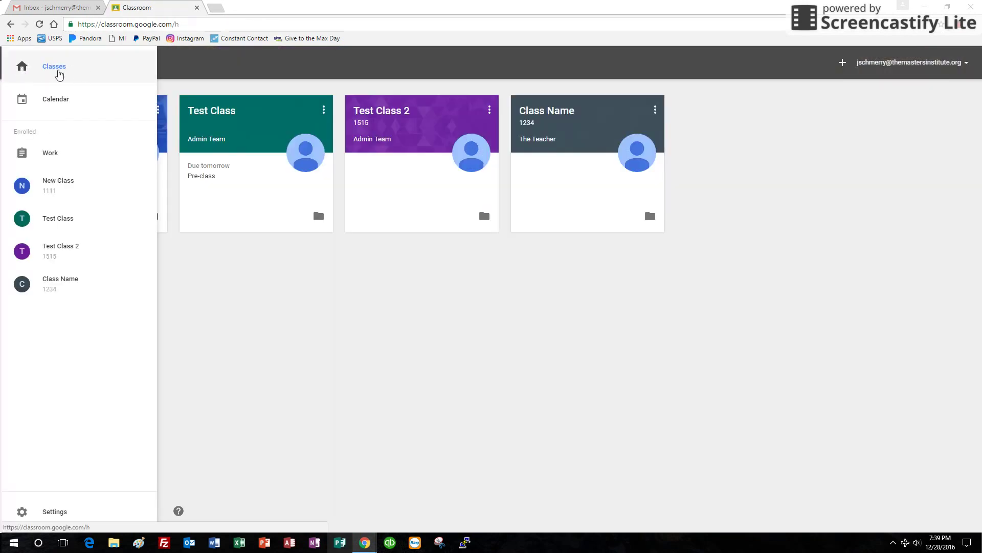
{"action": "left_click", "coordinate": [56, 73]}
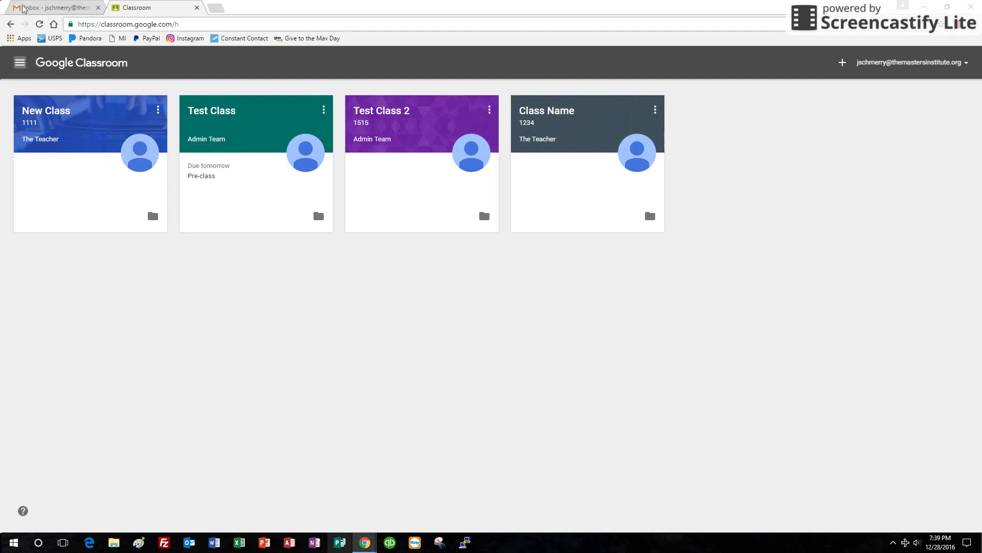
- Open Test Class 2 1515 and view its About page
{"action": "left_click", "coordinate": [20, 63]}
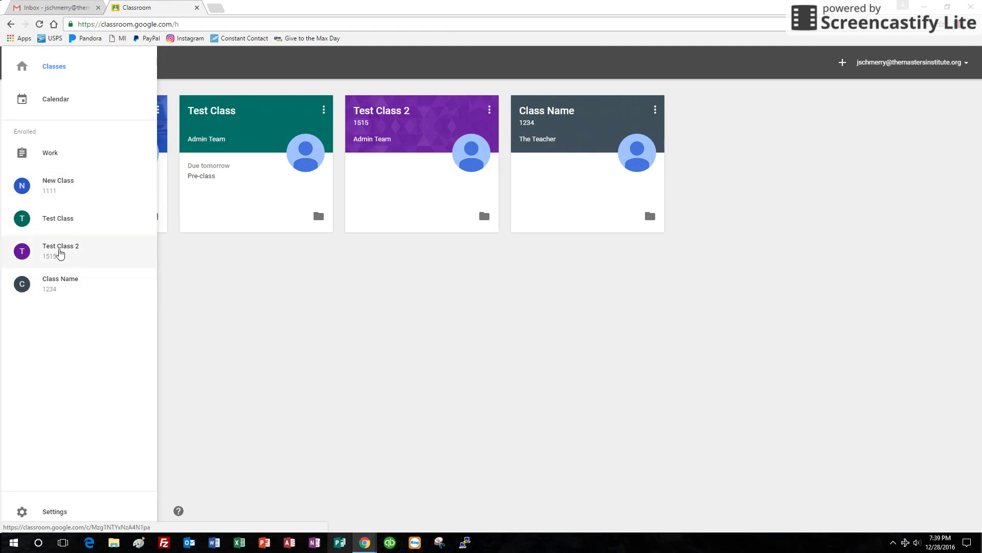
{"action": "left_click", "coordinate": [59, 246]}
{"action": "left_click", "coordinate": [554, 201]}
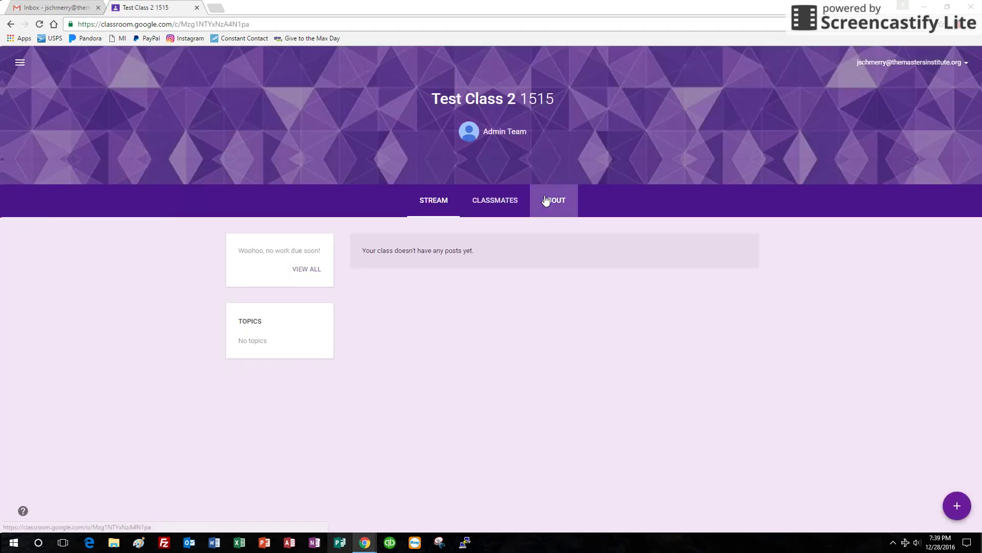
- Go to the About page of Class Name 1234 and read through the attached 1234 Syllabus.doc
{"action": "left_click", "coordinate": [19, 62]}
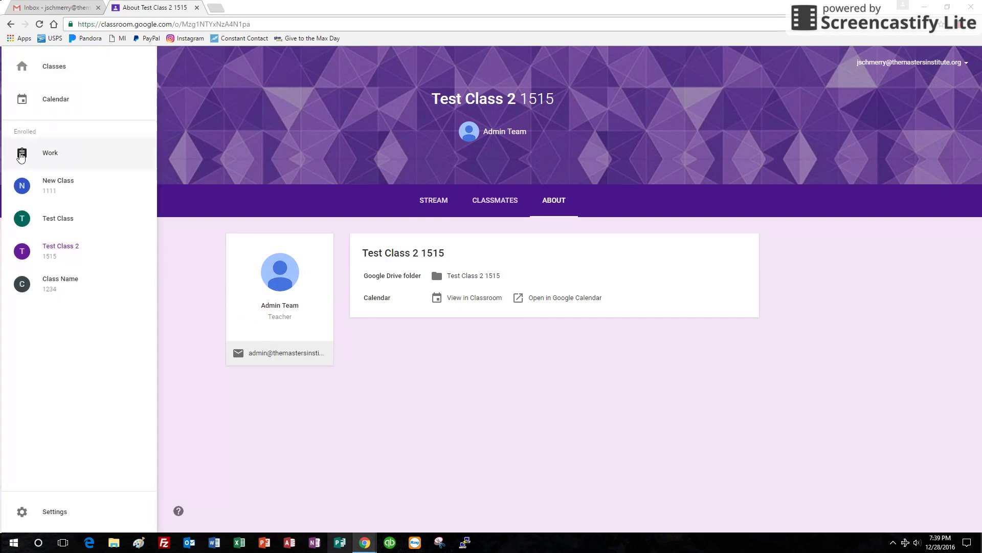
{"action": "left_click", "coordinate": [60, 282]}
{"action": "left_click", "coordinate": [547, 203]}
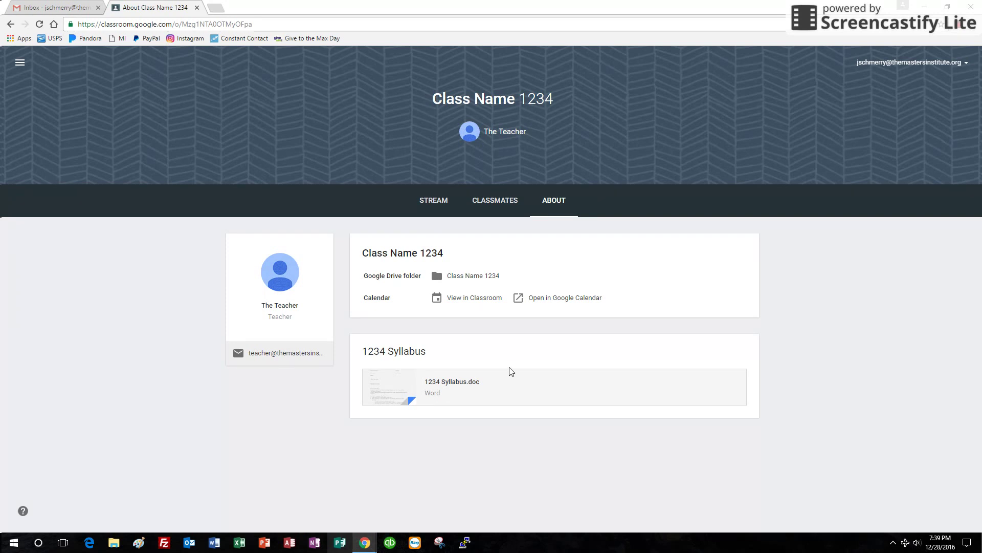
{"action": "left_click", "coordinate": [462, 384]}
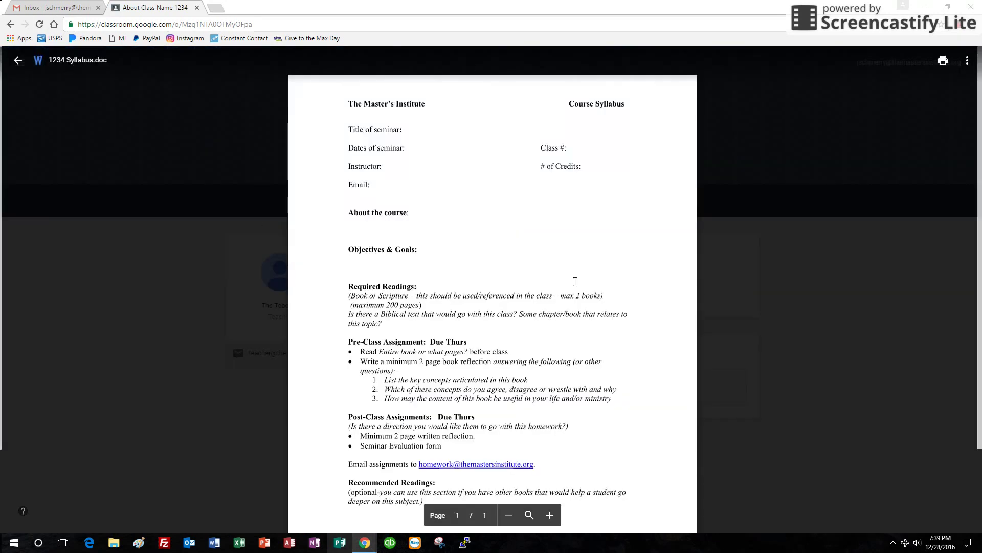
{"action": "scroll", "coordinate": [473, 363], "scroll_direction": "down", "scroll_amount": 3}
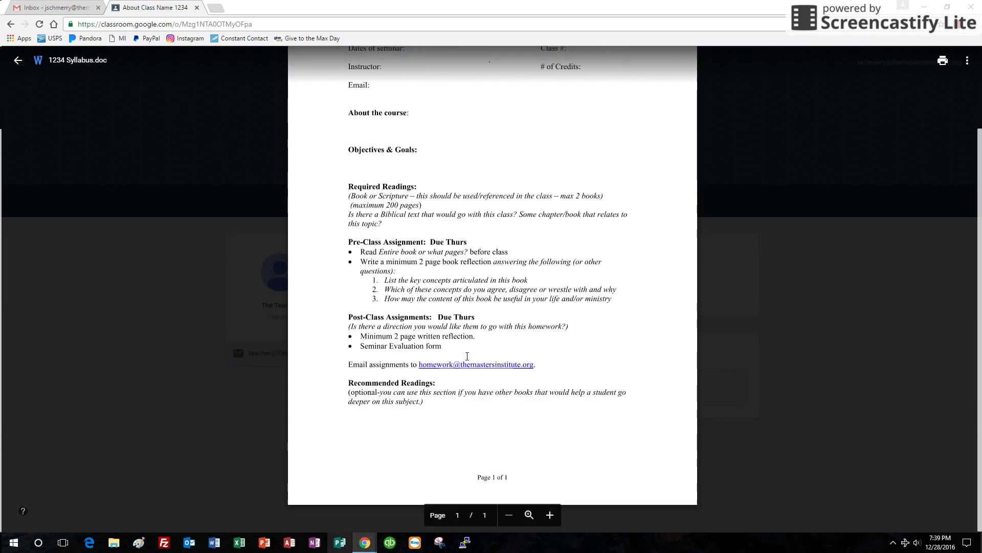
{"action": "left_click", "coordinate": [908, 369]}
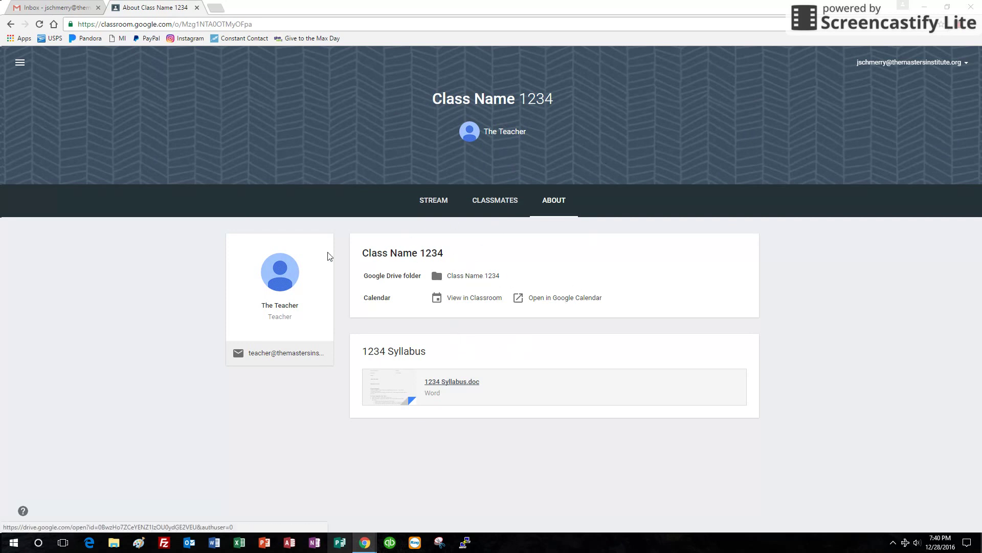
{"action": "left_click", "coordinate": [215, 8]}
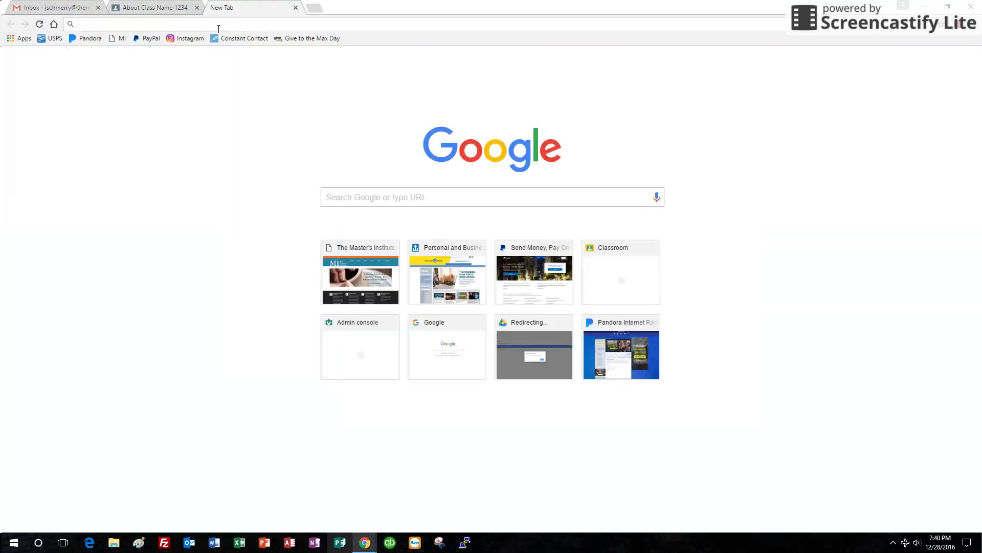
{"action": "left_click", "coordinate": [295, 8]}
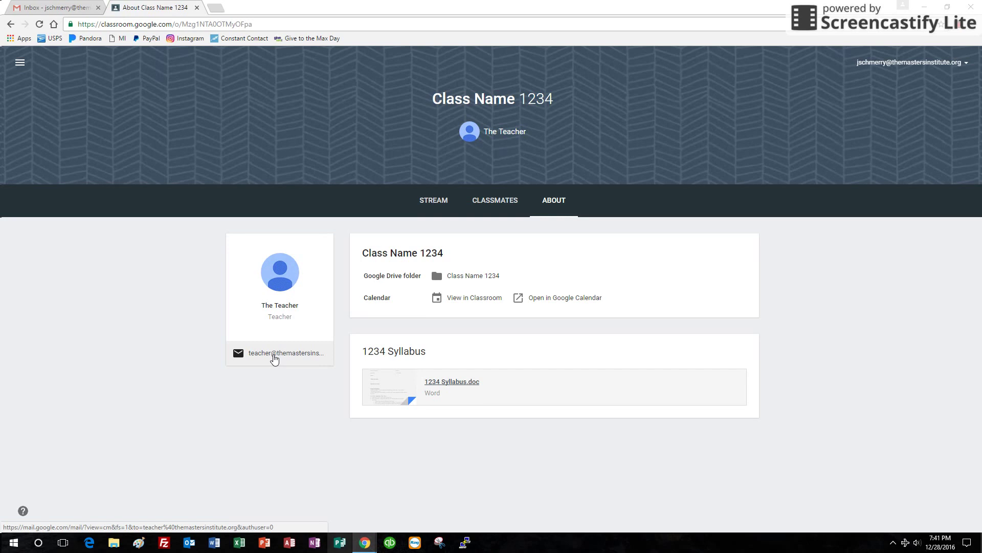
- Start a new email to the teacher from the About page of Class Name 1234, and close it unsent
{"action": "left_click", "coordinate": [274, 358]}
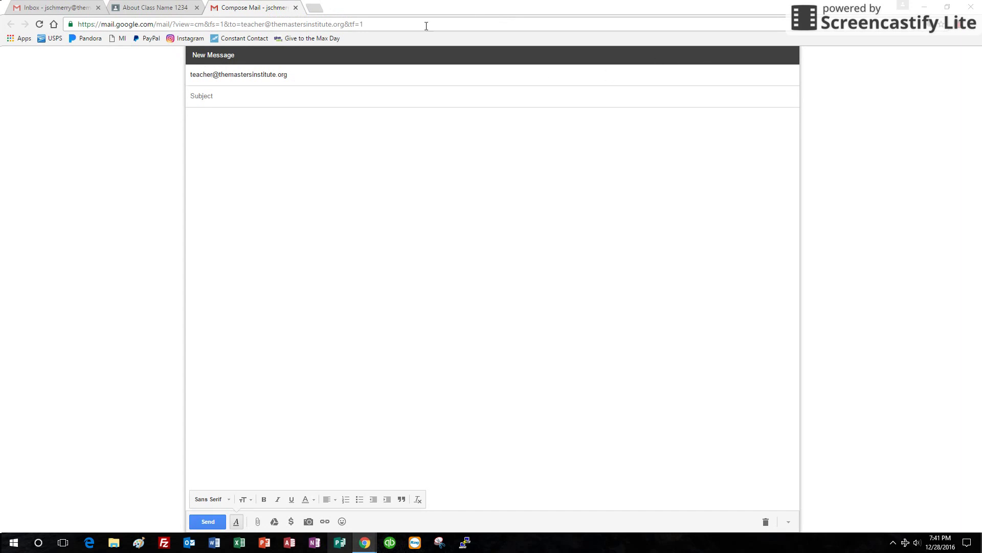
{"action": "left_click", "coordinate": [295, 7]}
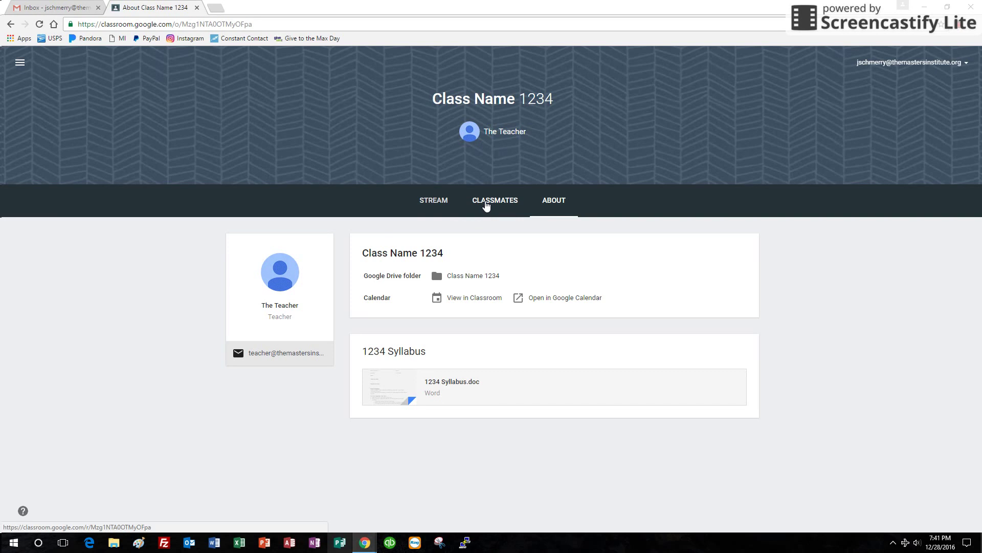
- Start an email to the second student on the Classmates page of Class Name 1234, and close it unsent
{"action": "left_click", "coordinate": [486, 205]}
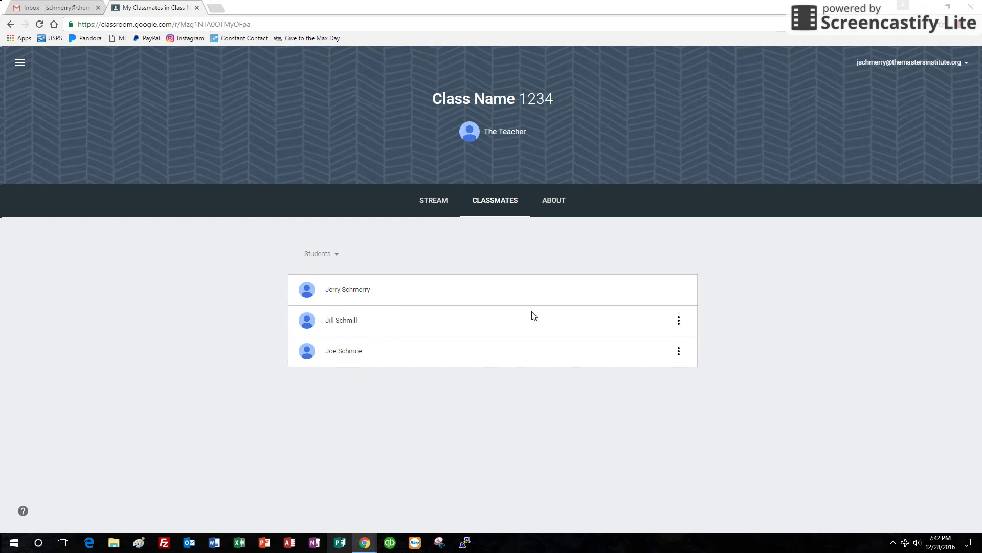
{"action": "left_click", "coordinate": [680, 320]}
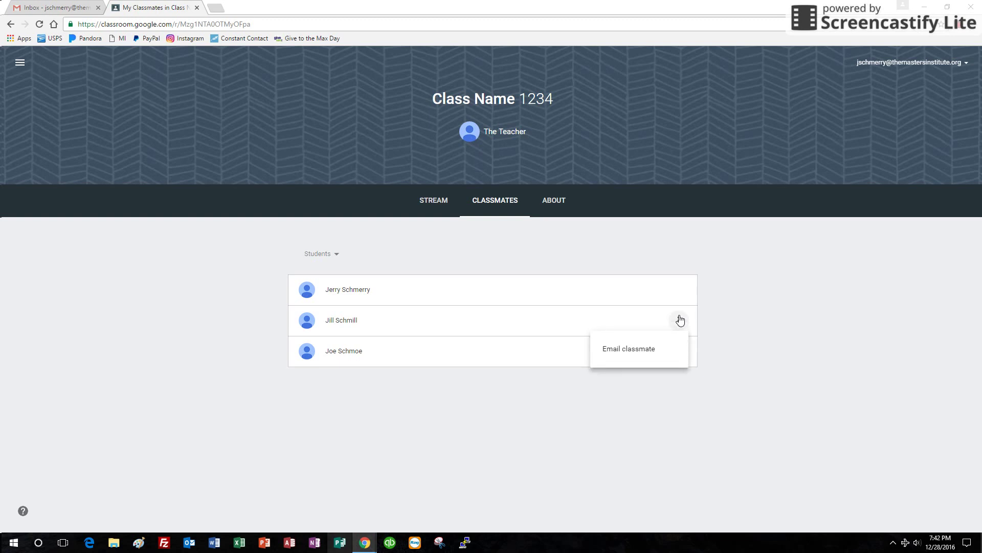
{"action": "left_click", "coordinate": [633, 356]}
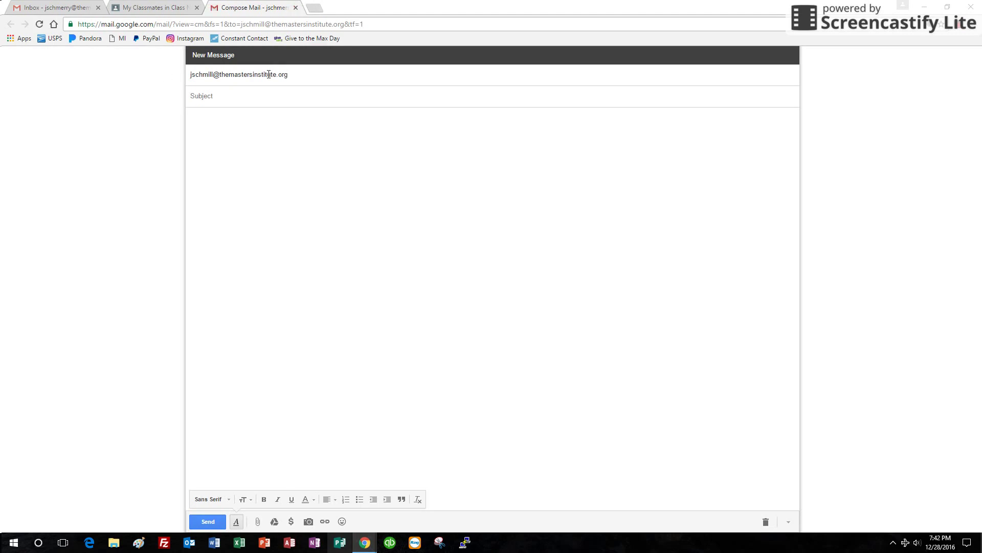
{"action": "left_click", "coordinate": [295, 9]}
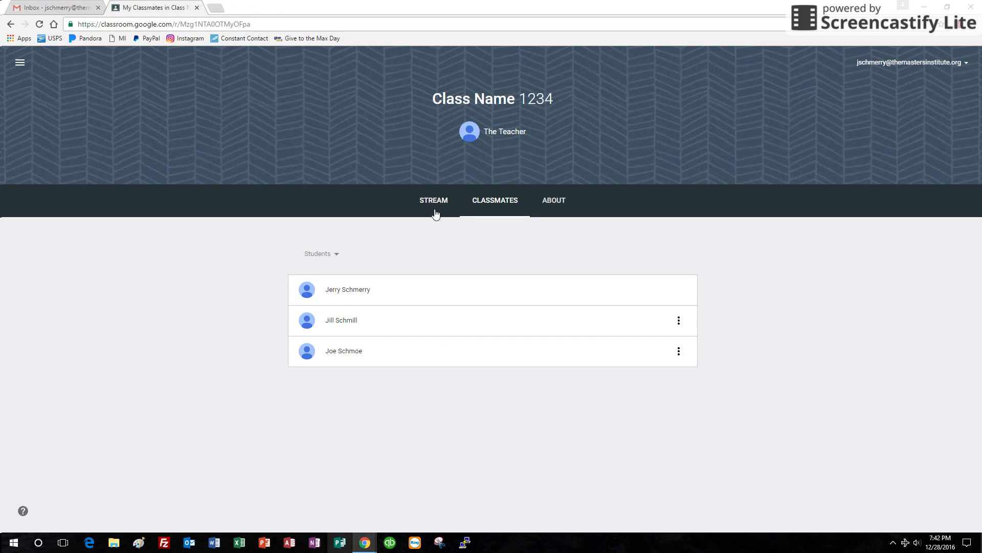
- Open the Pre-class assignment from the Stream of Class Name 1234 and view the options for adding existing work
{"action": "left_click", "coordinate": [434, 202]}
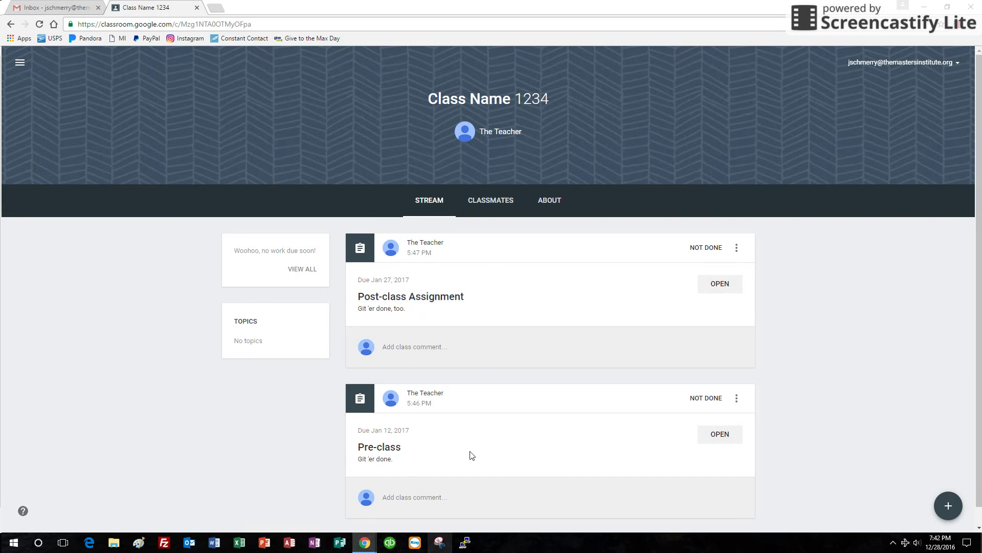
{"action": "left_click", "coordinate": [362, 449]}
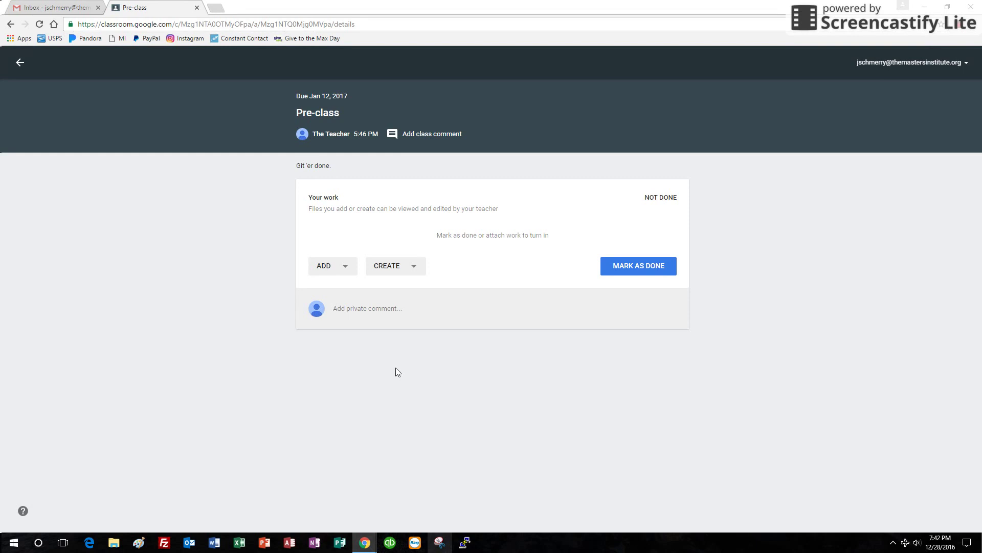
{"action": "left_click", "coordinate": [338, 269]}
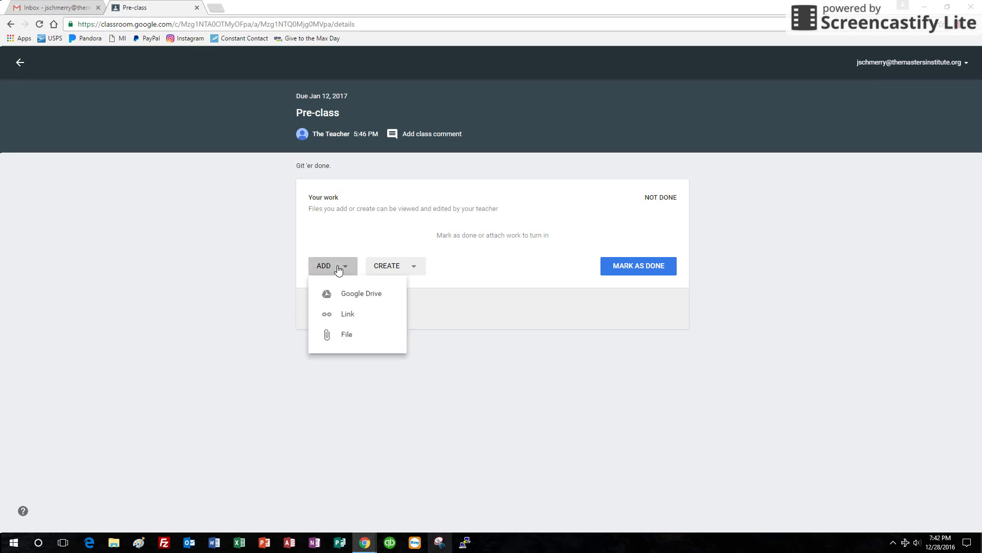
{"action": "left_click", "coordinate": [338, 269]}
{"action": "left_click", "coordinate": [337, 267]}
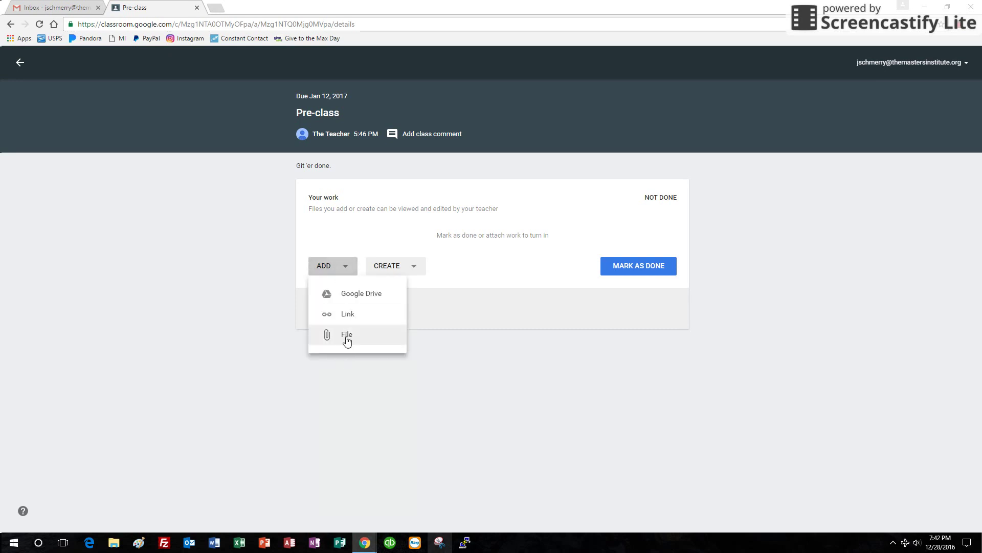
{"action": "left_click", "coordinate": [508, 375]}
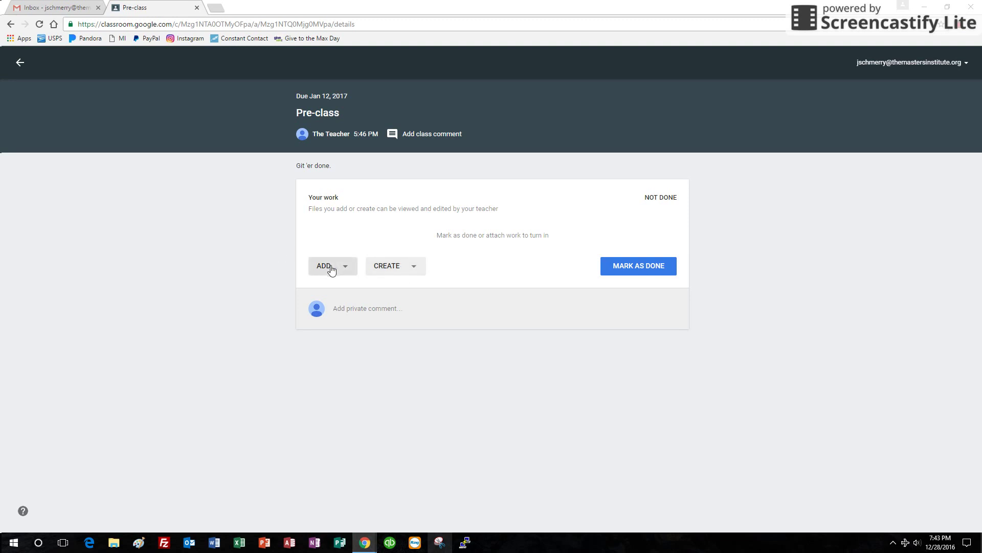
- Create a new Google Docs document as work for the Pre-class assignment and open it for editing
{"action": "left_click", "coordinate": [409, 269]}
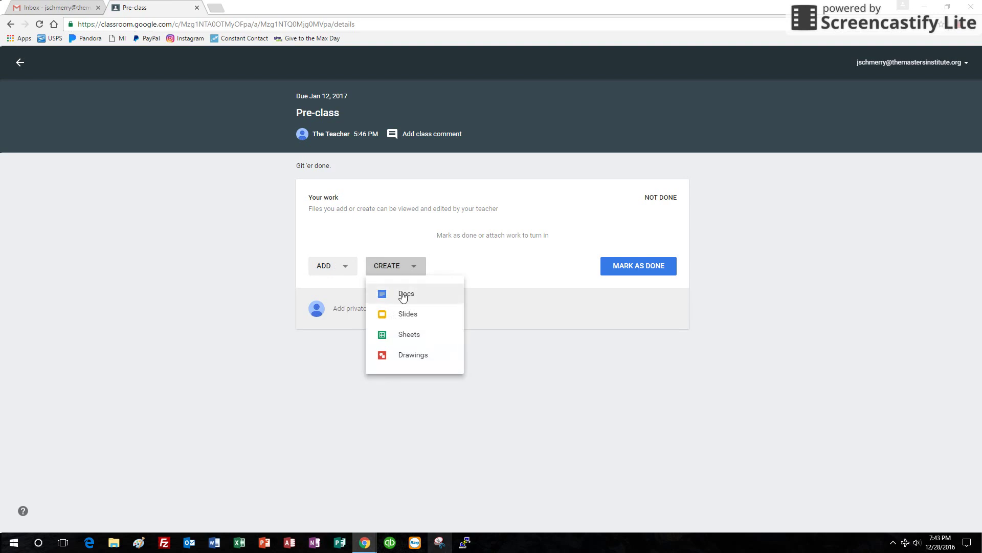
{"action": "left_click", "coordinate": [403, 295]}
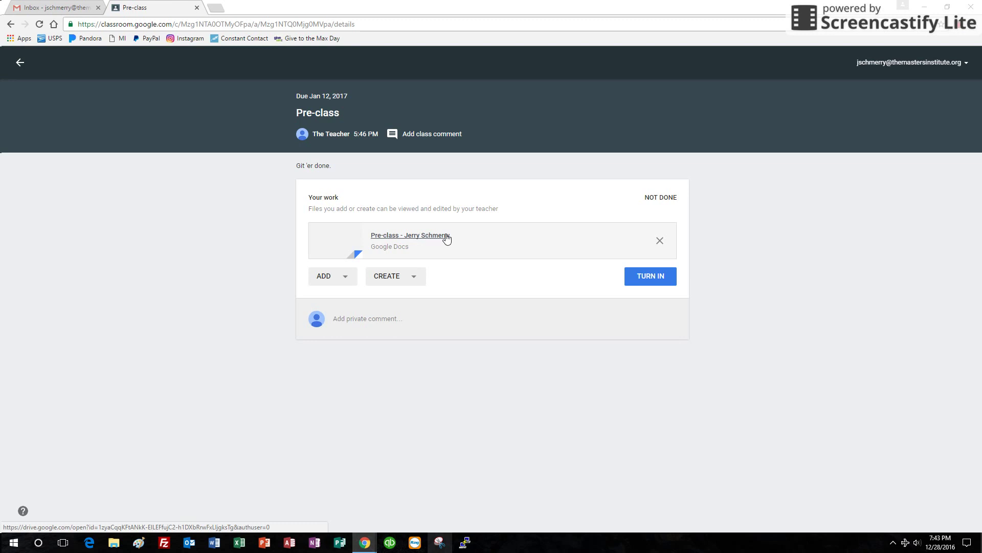
{"action": "left_click", "coordinate": [404, 240]}
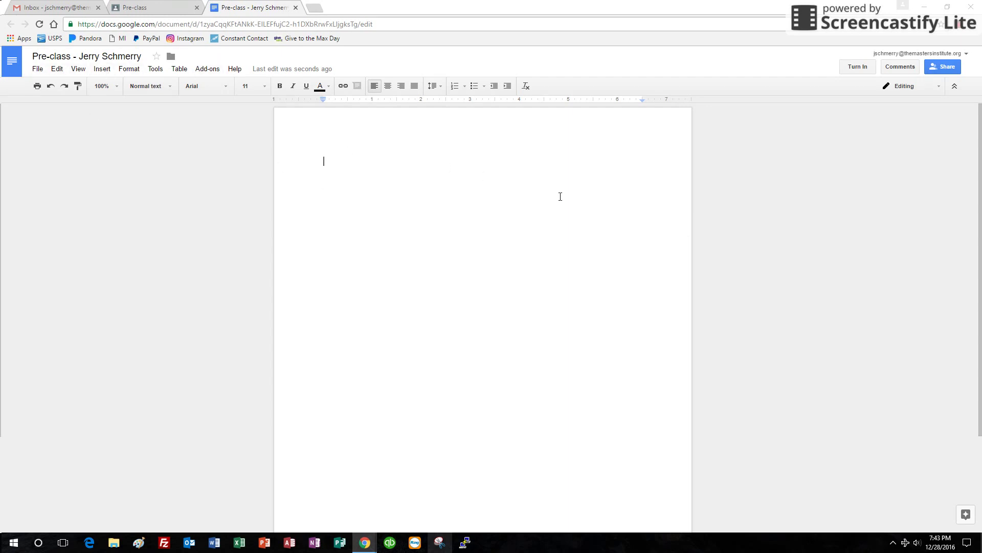
- Write "Jesus is great." in the document and turn it in for the Pre-class assignment
{"action": "type", "text": "Jesus is gre"}
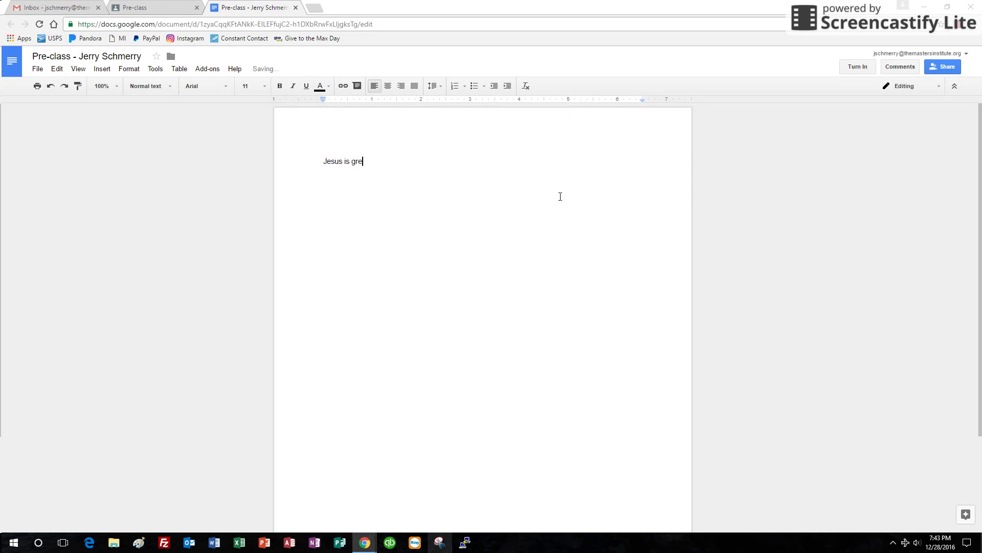
{"action": "type", "text": "at."}
{"action": "left_click", "coordinate": [858, 67]}
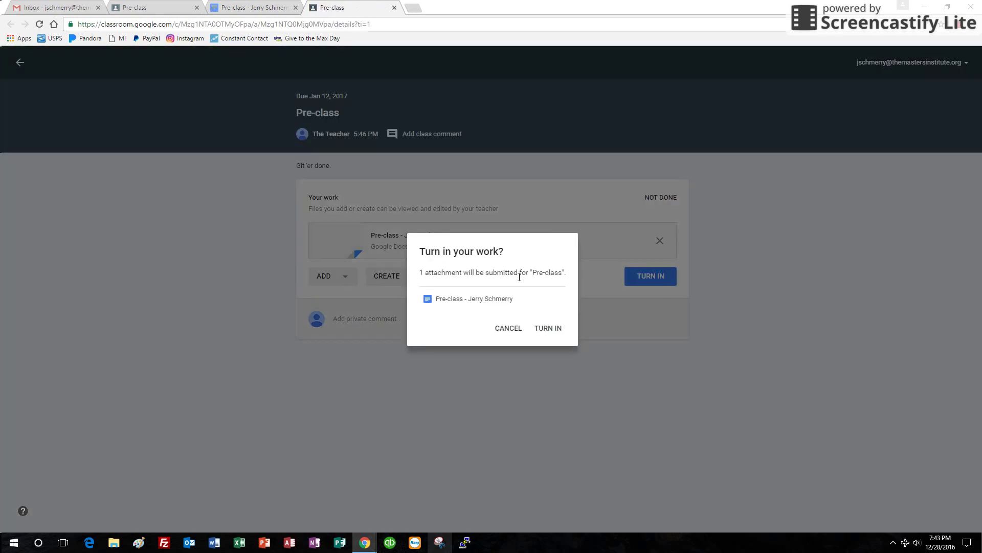
{"action": "left_click", "coordinate": [544, 332]}
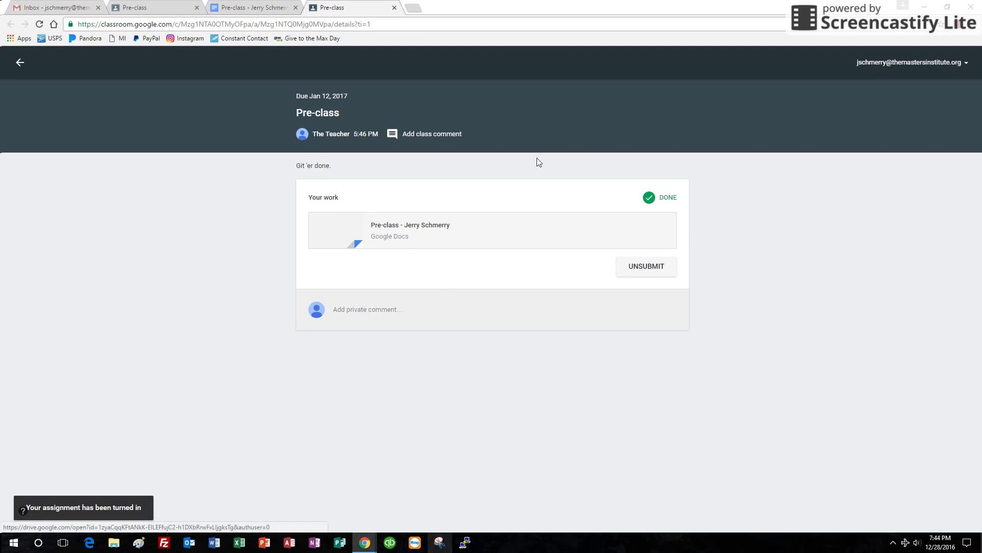
- View all work for Class Name 1234 and look through its To-do and Done lists
{"action": "left_click", "coordinate": [28, 62]}
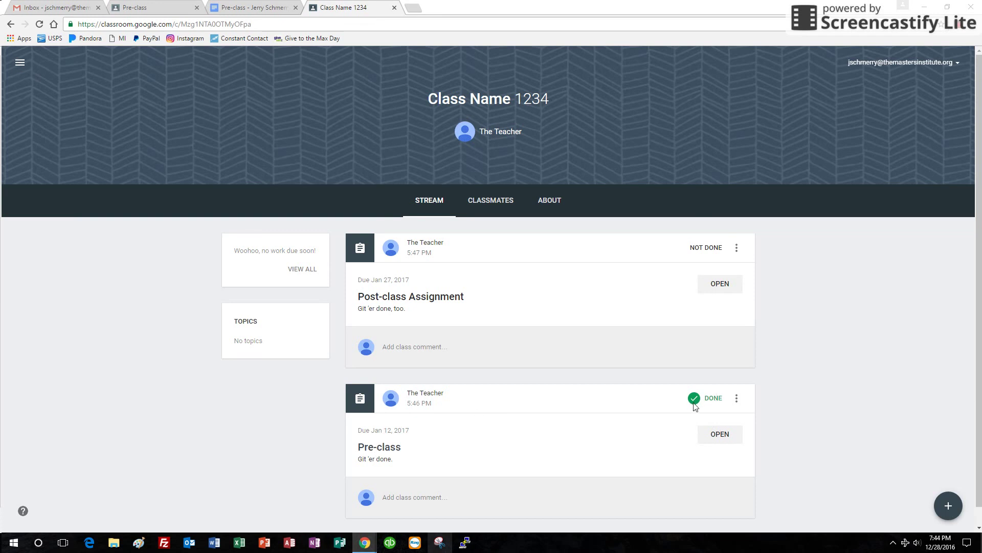
{"action": "left_click", "coordinate": [299, 272]}
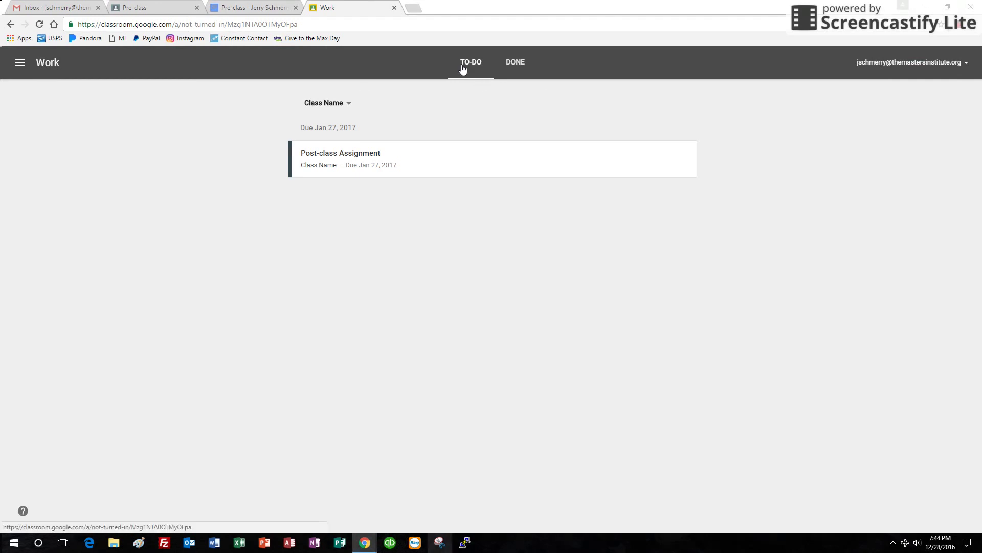
{"action": "left_click", "coordinate": [517, 67]}
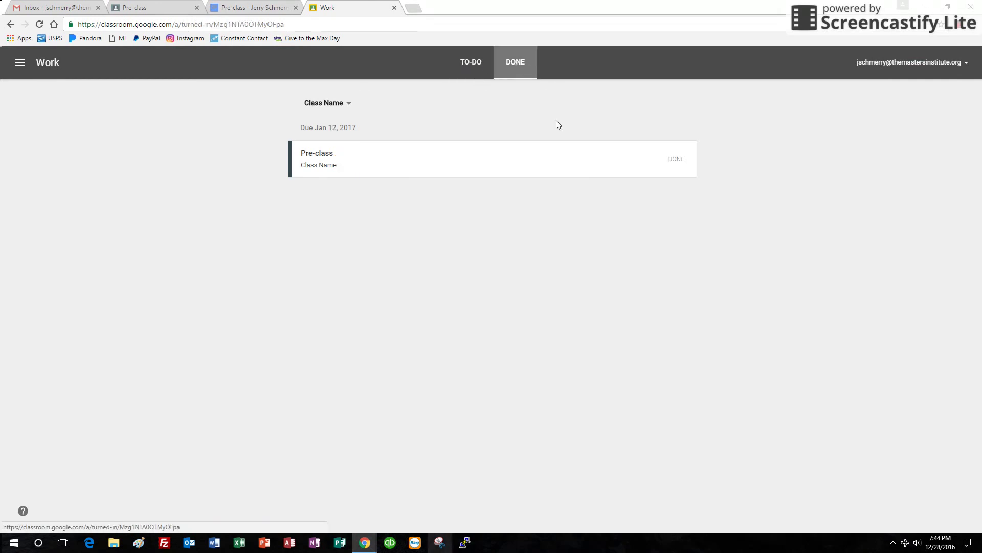
{"action": "left_click", "coordinate": [471, 65]}
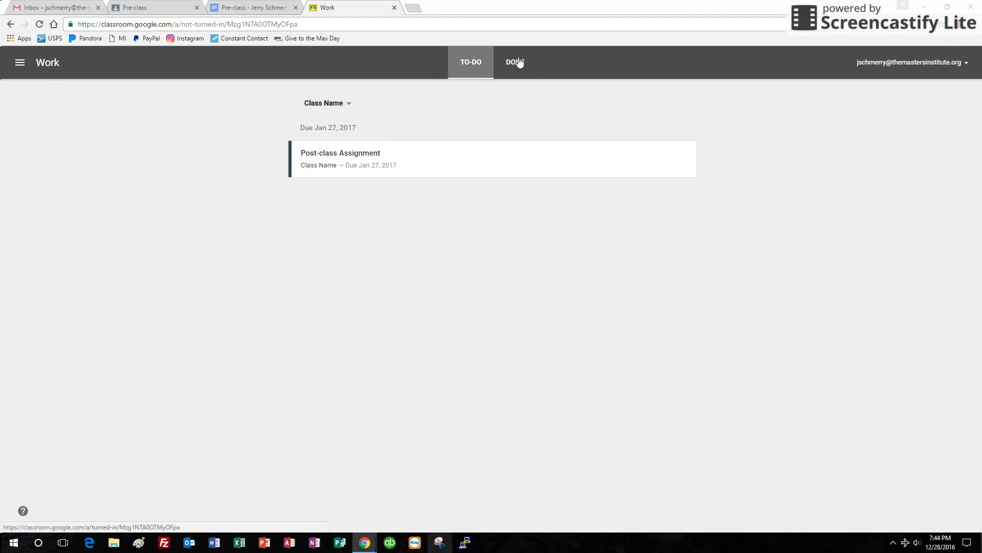
{"action": "left_click", "coordinate": [518, 62]}
{"action": "left_click", "coordinate": [481, 65]}
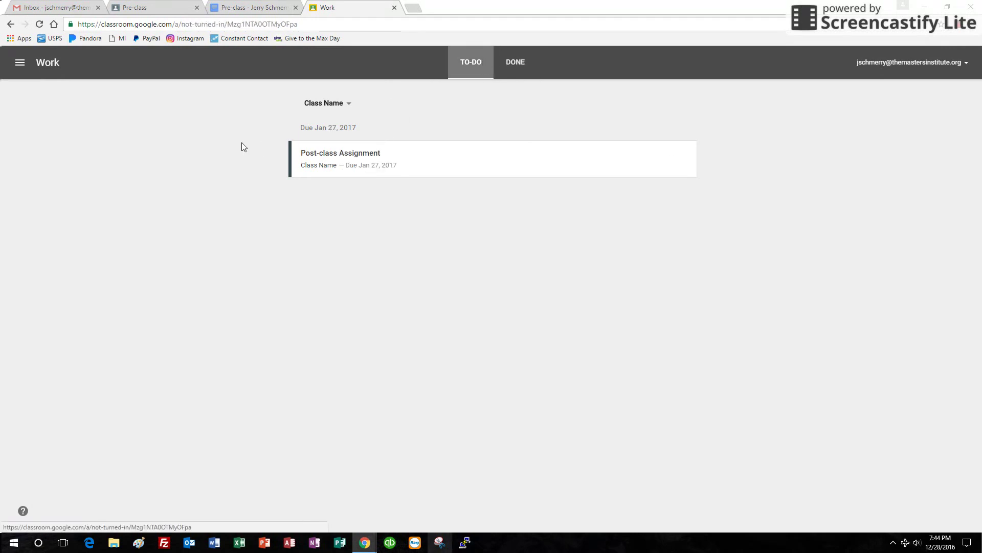
- Show the To-do work for all classes, and filter the list back to Class Name
{"action": "left_click", "coordinate": [348, 104]}
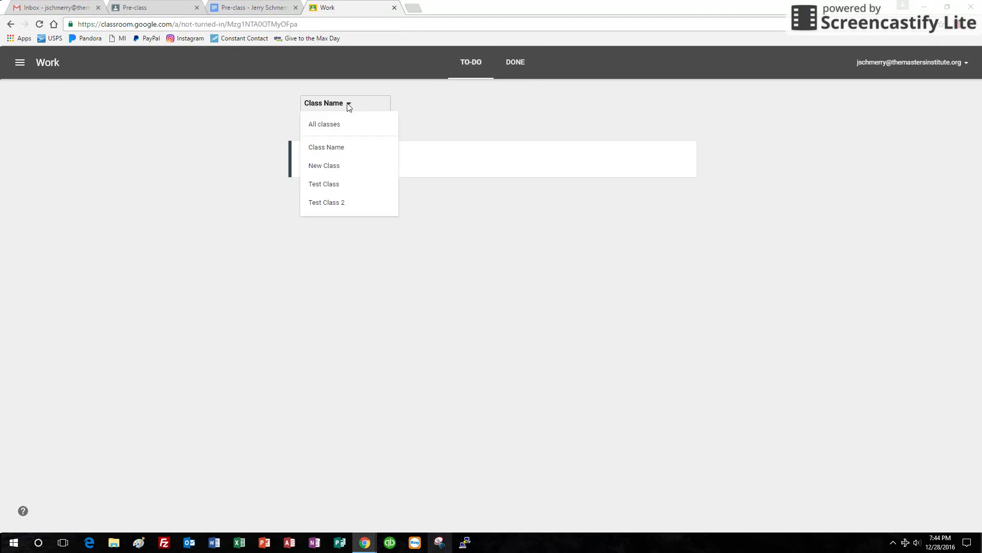
{"action": "left_click", "coordinate": [323, 127]}
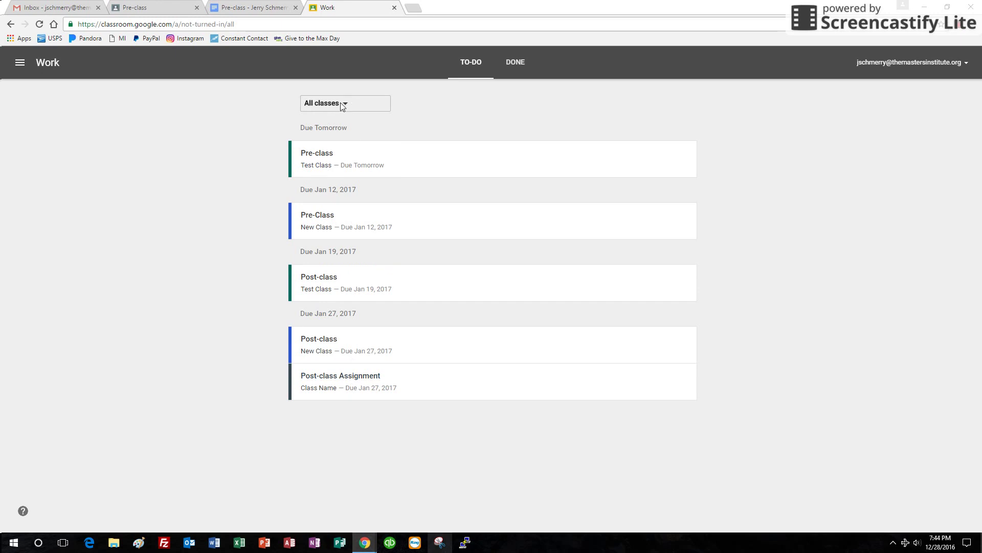
{"action": "left_click", "coordinate": [343, 106]}
{"action": "left_click", "coordinate": [325, 146]}
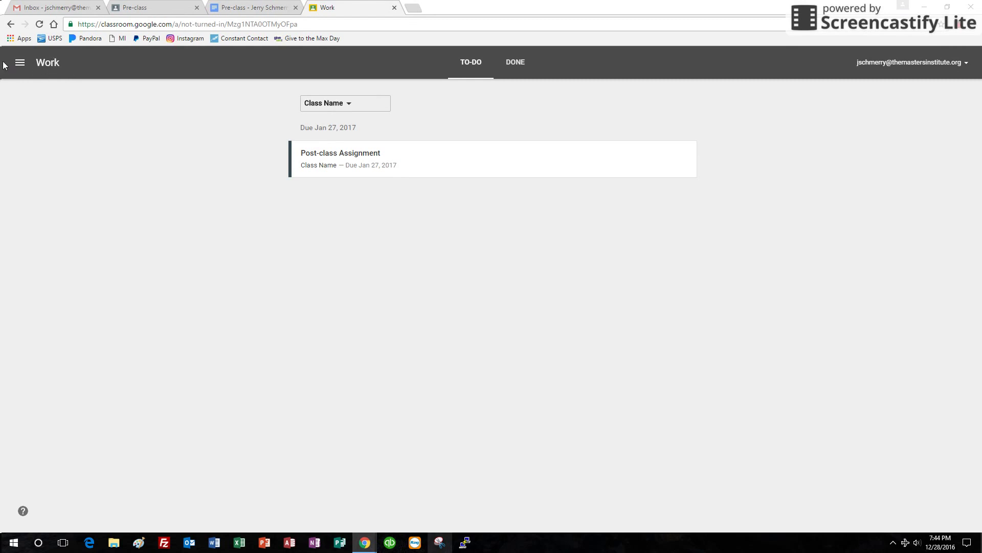
- Use the main navigation to view the Work page with the To-do assignments of all enrolled classes
{"action": "left_click", "coordinate": [19, 64]}
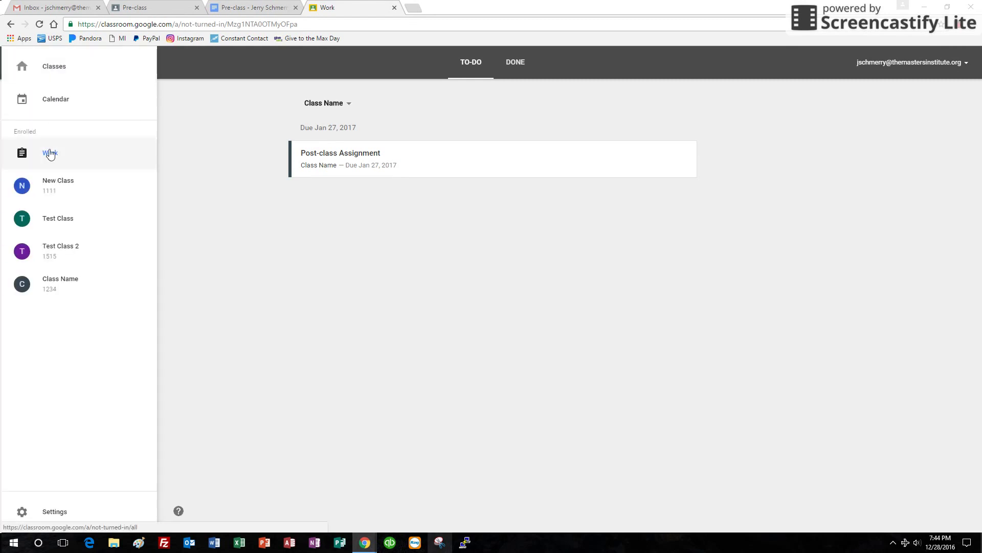
{"action": "left_click", "coordinate": [49, 155]}
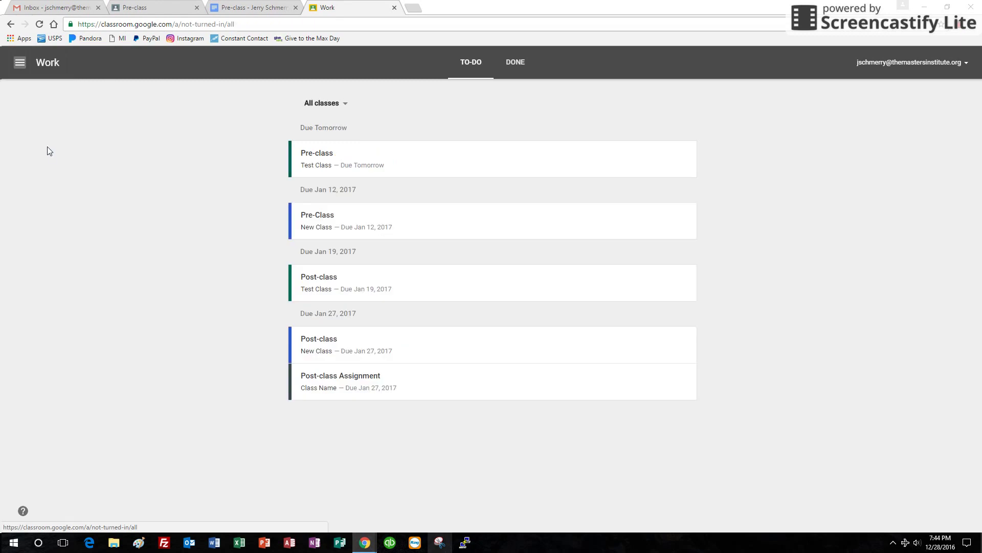
{"action": "left_click", "coordinate": [20, 65]}
{"action": "left_click", "coordinate": [673, 314]}
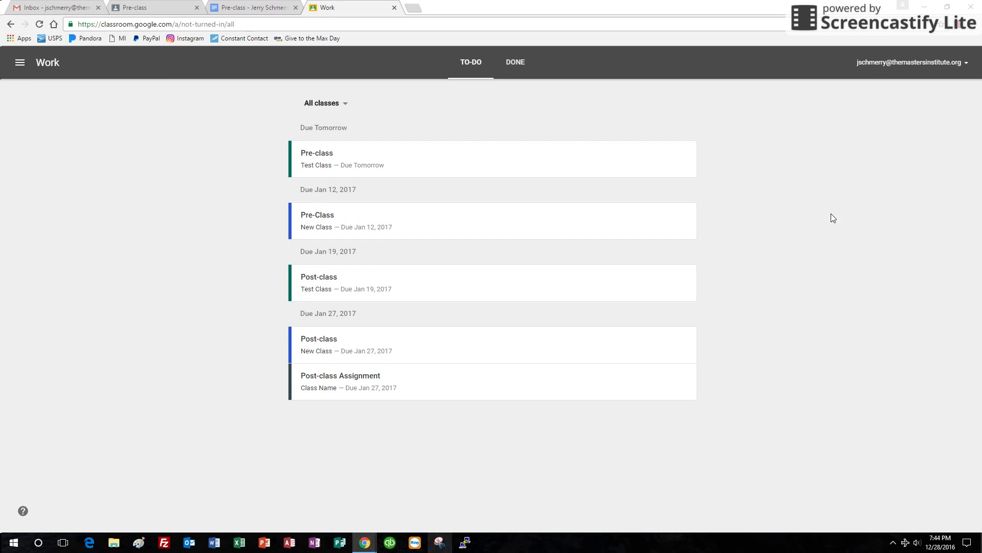
{"action": "left_click", "coordinate": [20, 63]}
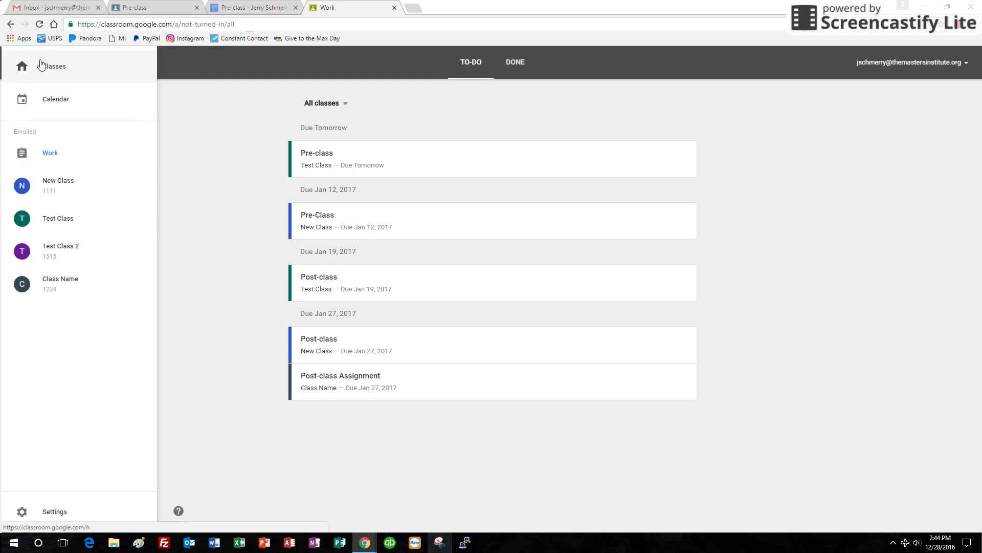
{"action": "left_click", "coordinate": [47, 153]}
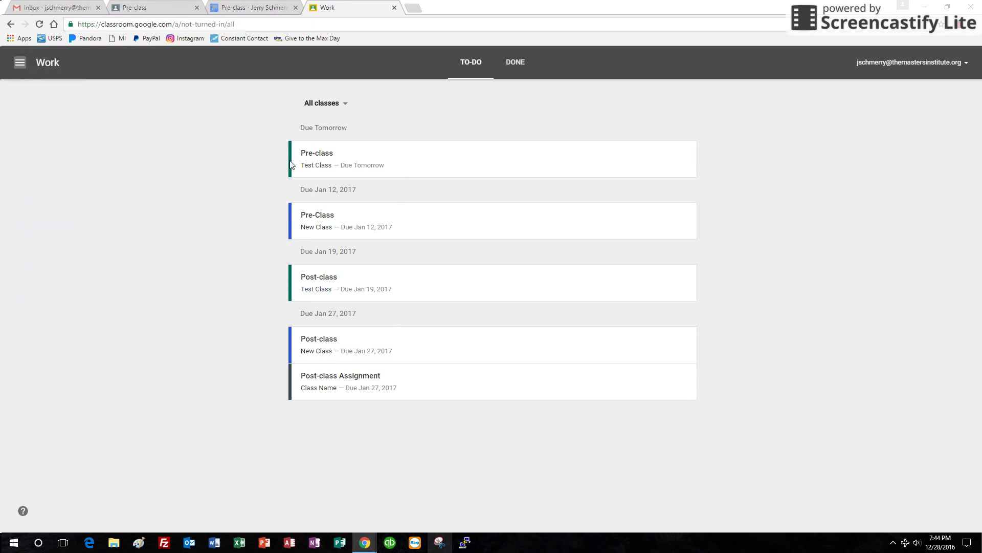
- Return to the Classes home page showing all enrolled classes
{"action": "left_click", "coordinate": [22, 64]}
{"action": "left_click", "coordinate": [23, 66]}
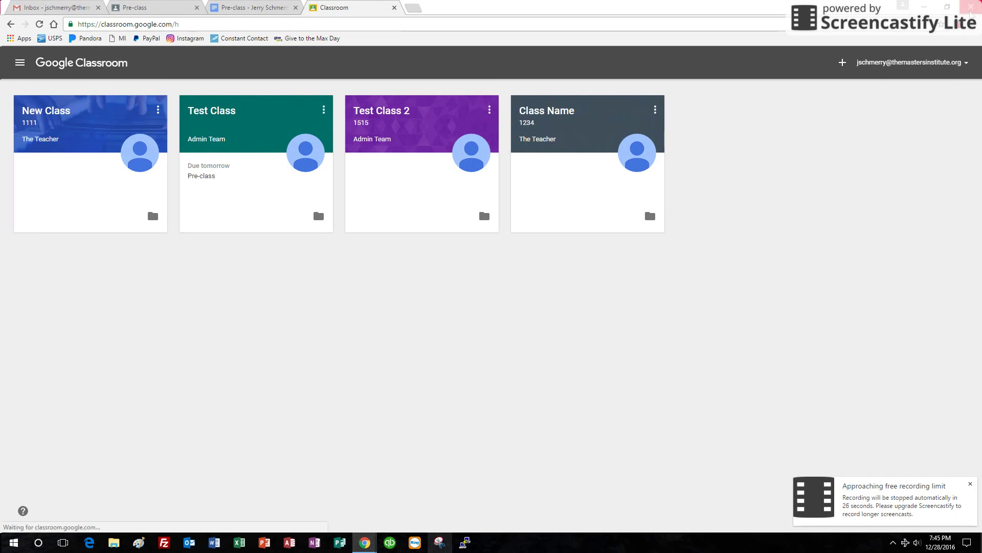
{"action": "left_click", "coordinate": [960, 25]}
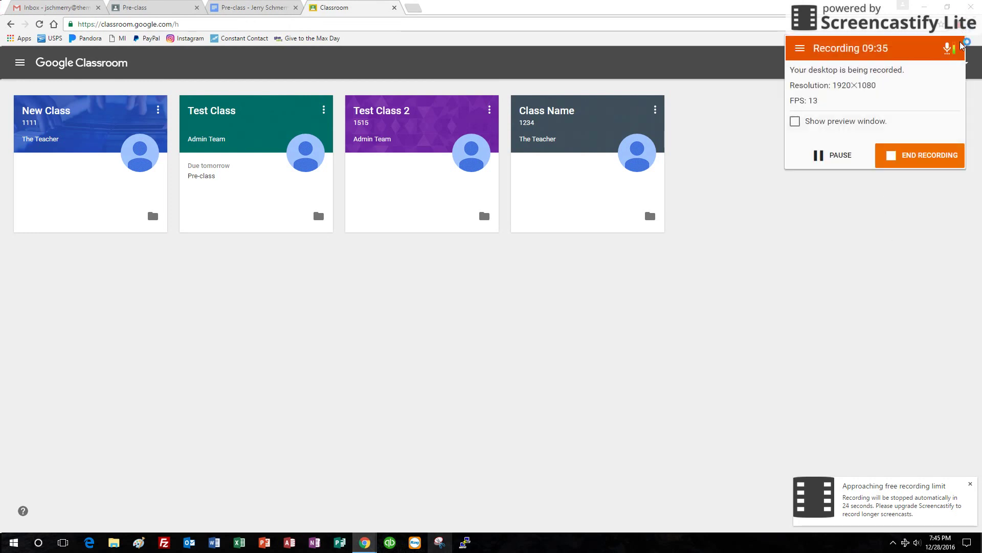